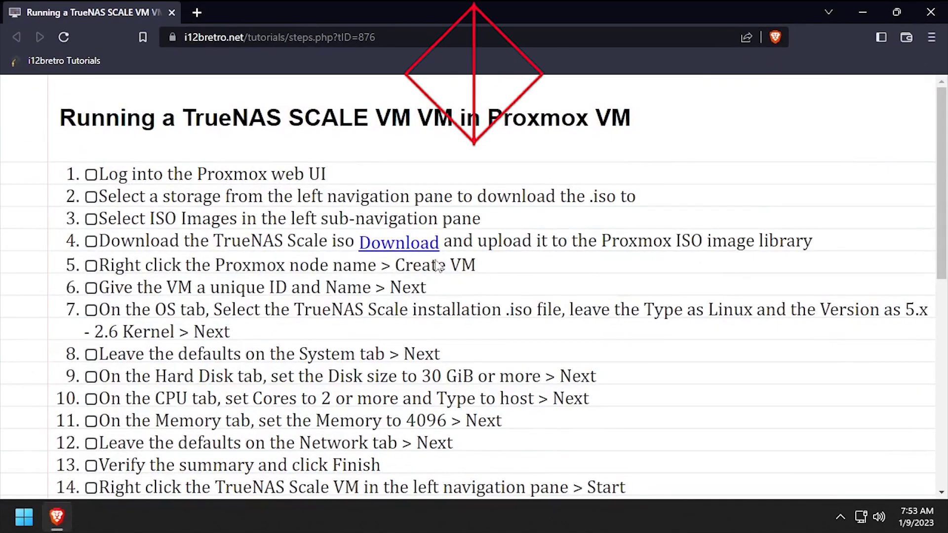
Download the stable TrueNAS SCALE 22.12 ISO to Downloads, declining the newsletter prompt.
{"action": "left_click", "coordinate": [399, 240]}
{"action": "scroll", "coordinate": [423, 246], "scroll_direction": "down", "scroll_amount": 6}
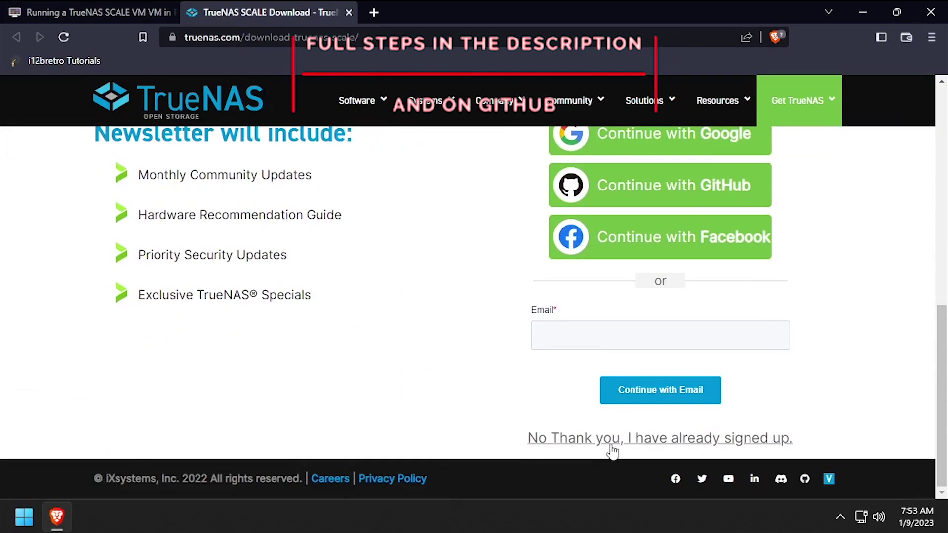
{"action": "left_click", "coordinate": [614, 437]}
{"action": "scroll", "coordinate": [614, 445], "scroll_direction": "down", "scroll_amount": 3}
{"action": "scroll", "coordinate": [592, 436], "scroll_direction": "down", "scroll_amount": 1}
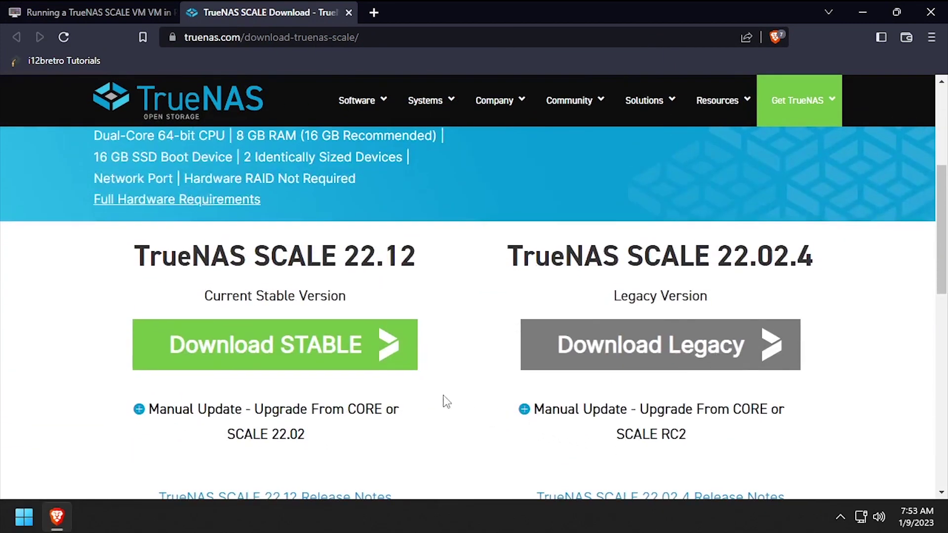
{"action": "left_click", "coordinate": [356, 354]}
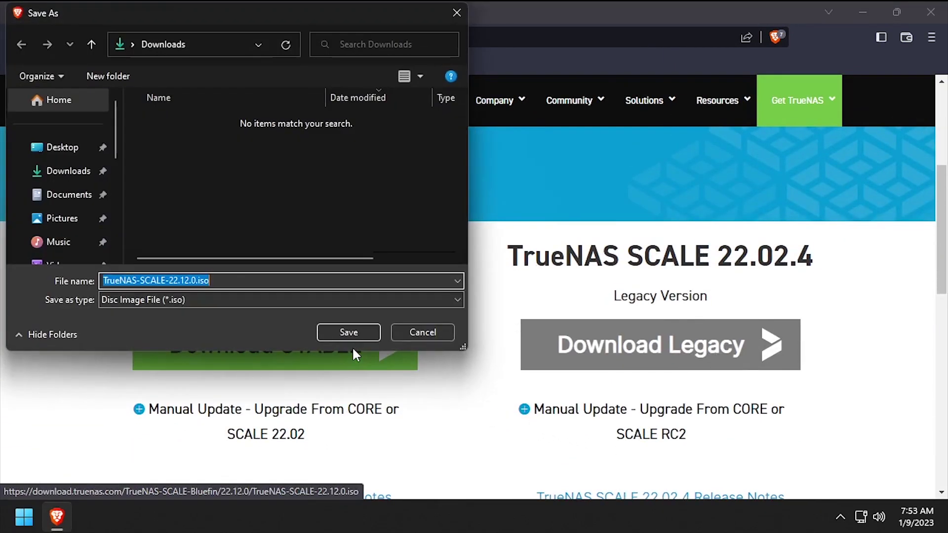
{"action": "left_click", "coordinate": [339, 337]}
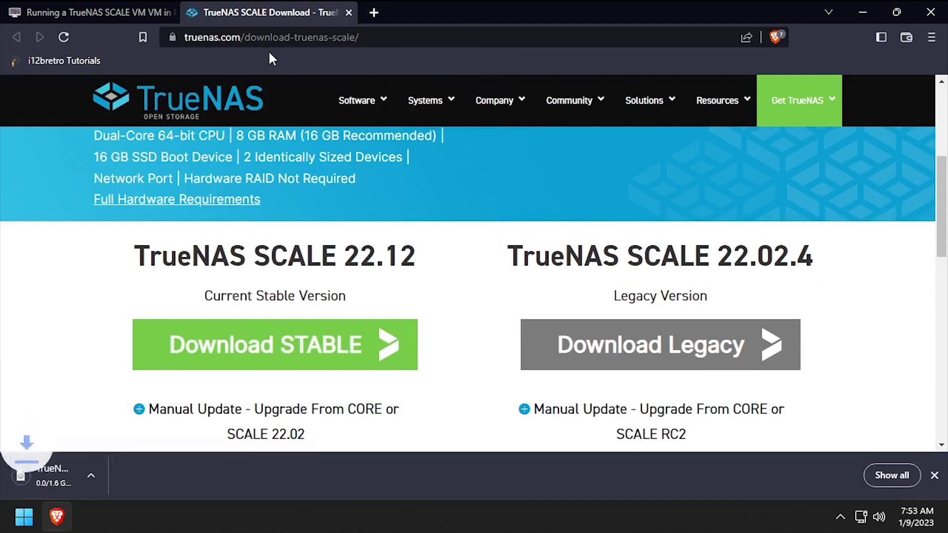
Close the TrueNAS tab and log into Proxmox VE as root@pam in a new tab.
{"action": "middle_click", "coordinate": [249, 11]}
{"action": "left_click", "coordinate": [199, 10]}
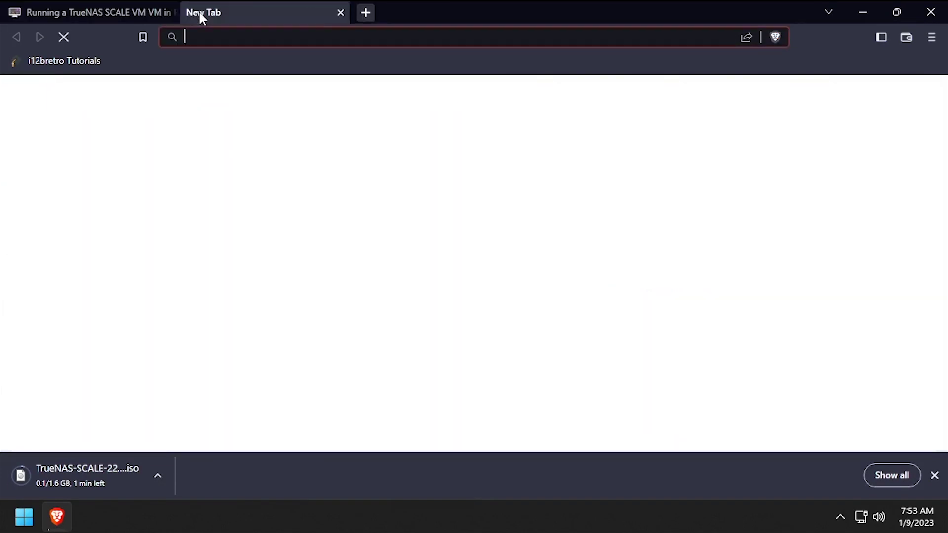
{"action": "type", "text": "https:/"}
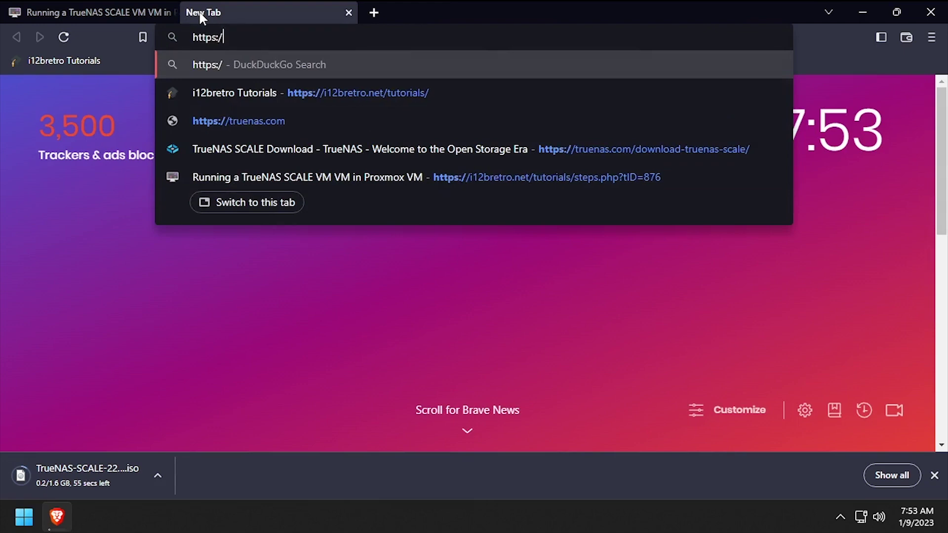
{"action": "type", "text": "/proxmox.i12bretro.net"}
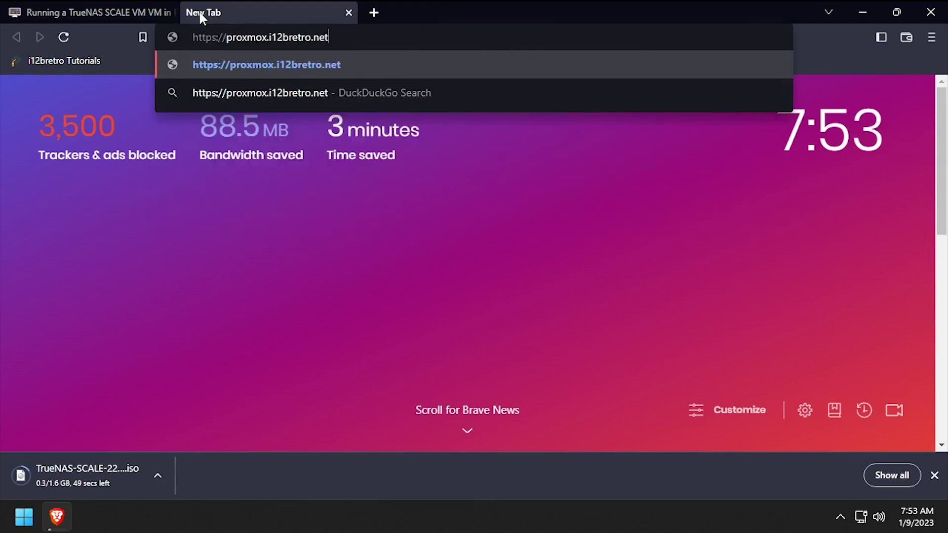
{"action": "key", "text": "Return"}
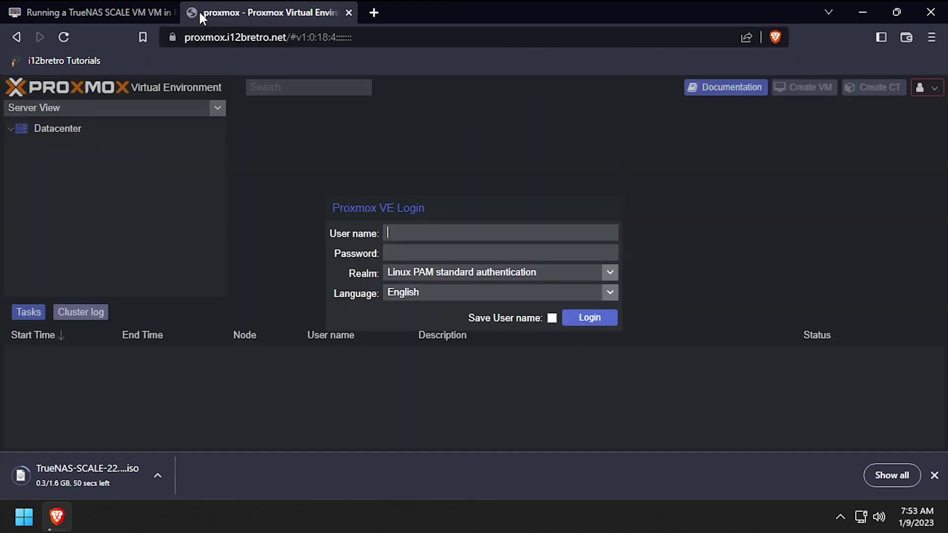
{"action": "type", "text": "root"}
{"action": "key", "text": "Tab"}
{"action": "type", "text": "••••••"}
{"action": "key", "text": "Return"}
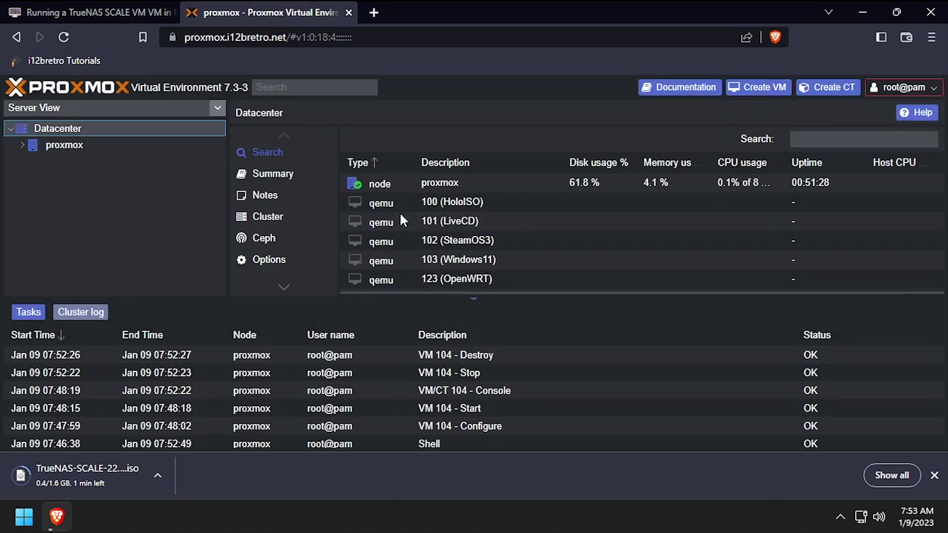
Collapse the task log and list the ISO images in the ISOs (proxmox) storage.
{"action": "left_click_drag", "start_coordinate": [478, 300], "coordinate": [459, 444]}
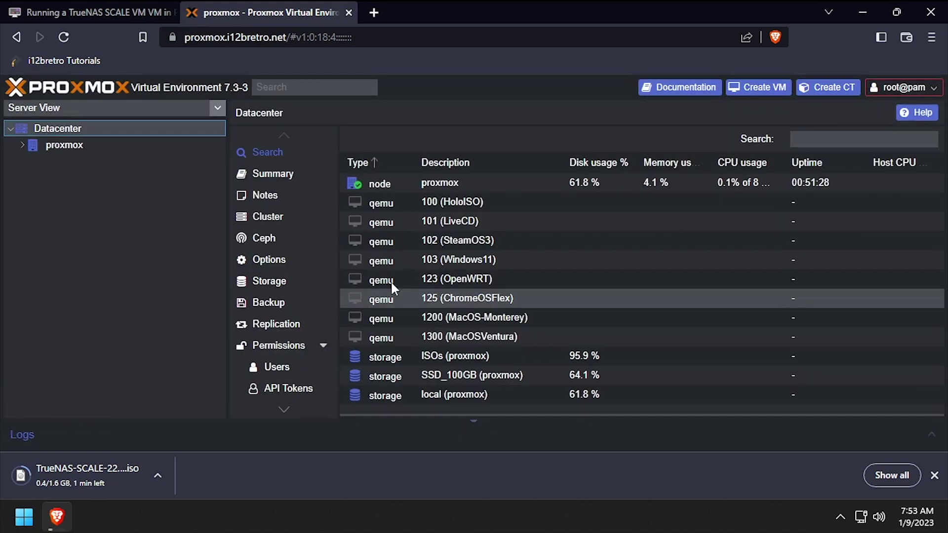
{"action": "left_click", "coordinate": [21, 146]}
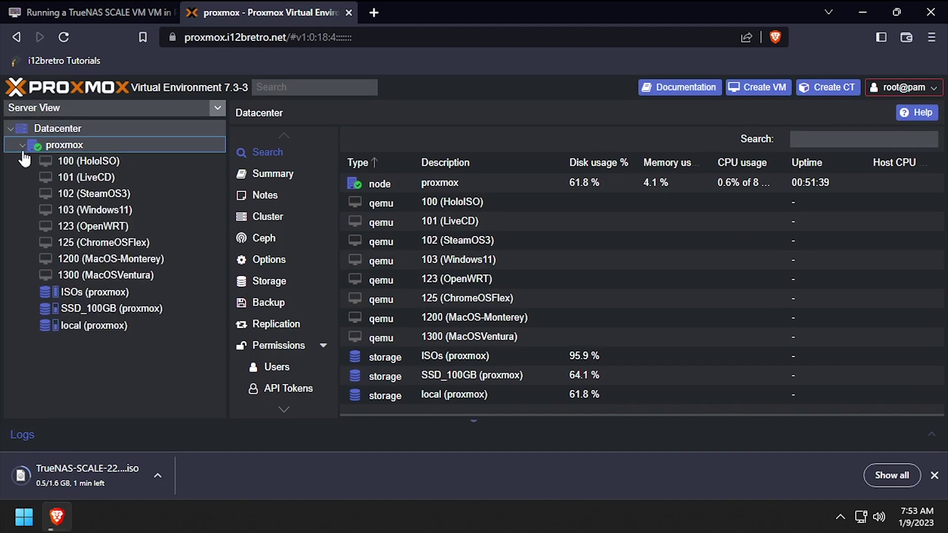
{"action": "left_click", "coordinate": [76, 291]}
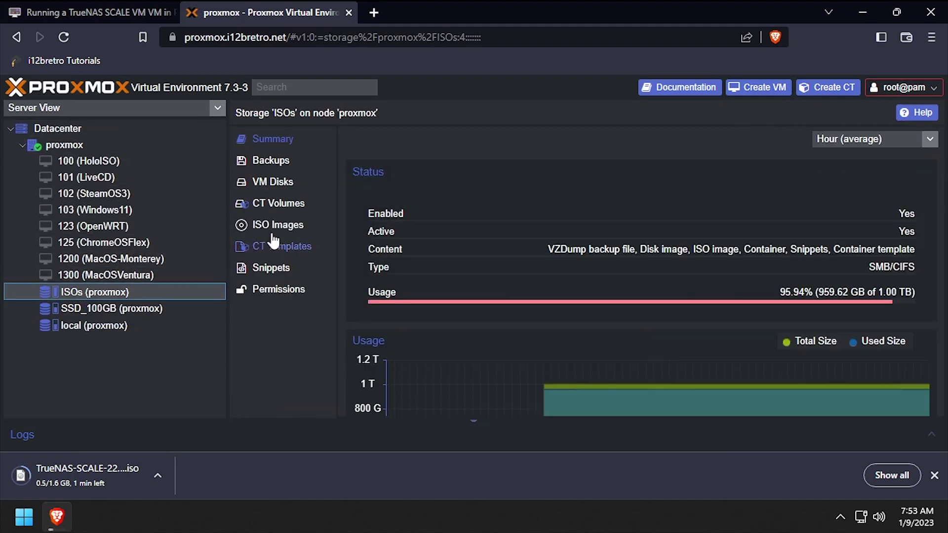
{"action": "left_click", "coordinate": [277, 224]}
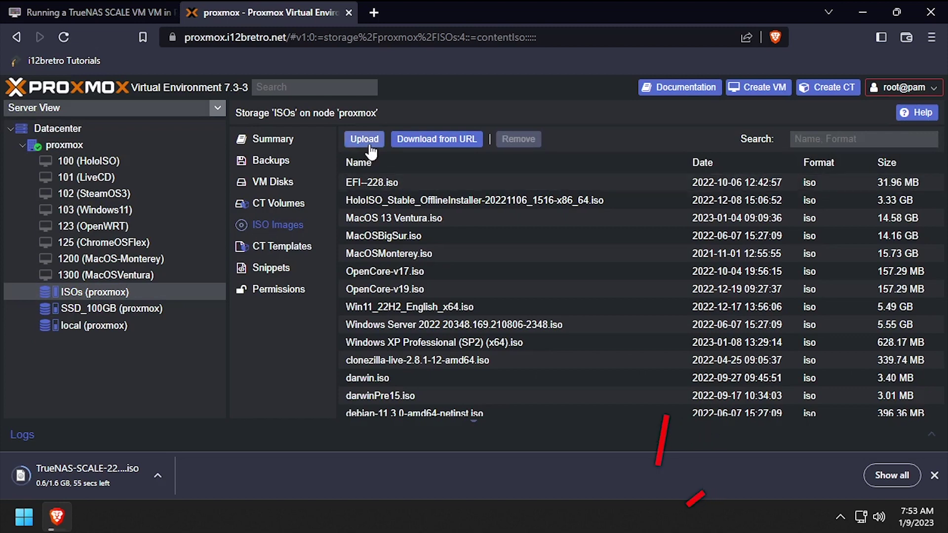
{"action": "left_click", "coordinate": [364, 138]}
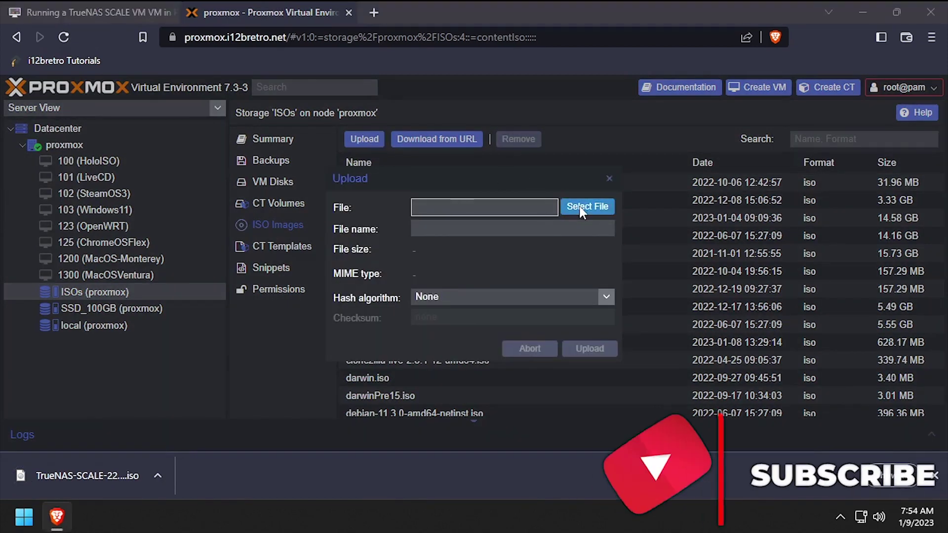
Upload TrueNAS-SCALE-22.12.0.iso (1.73 GB) to the ISOs storage, then clear the task window and download bar.
{"action": "left_click", "coordinate": [587, 205]}
{"action": "double_click", "coordinate": [266, 141]}
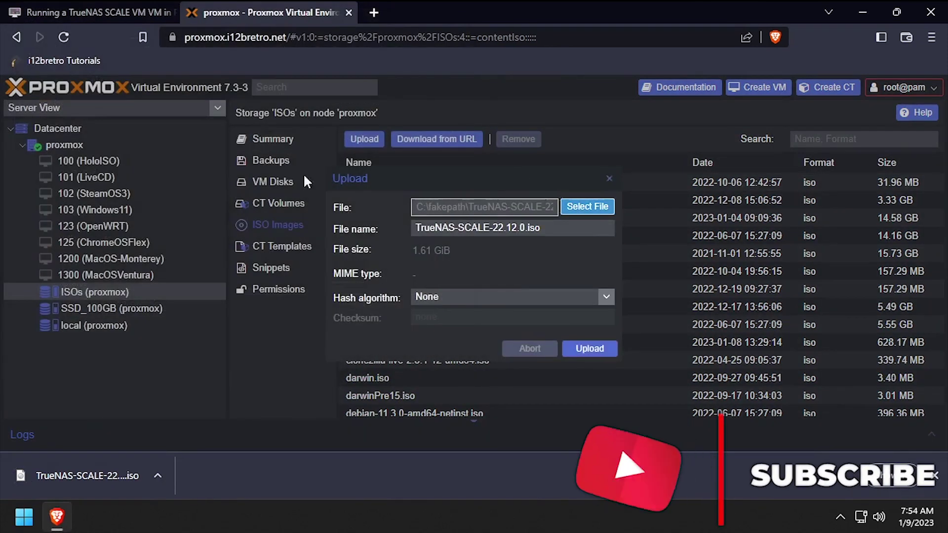
{"action": "left_click", "coordinate": [589, 348]}
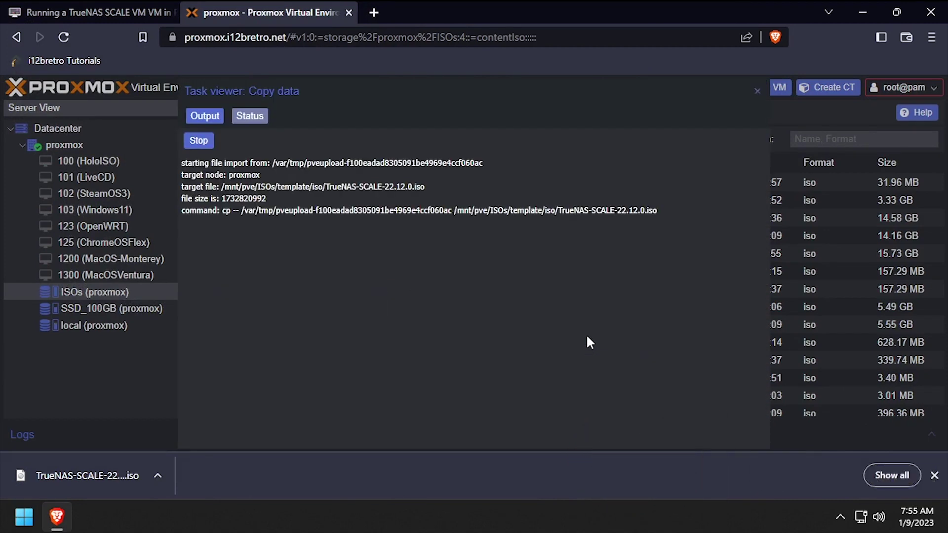
{"action": "left_click", "coordinate": [757, 91]}
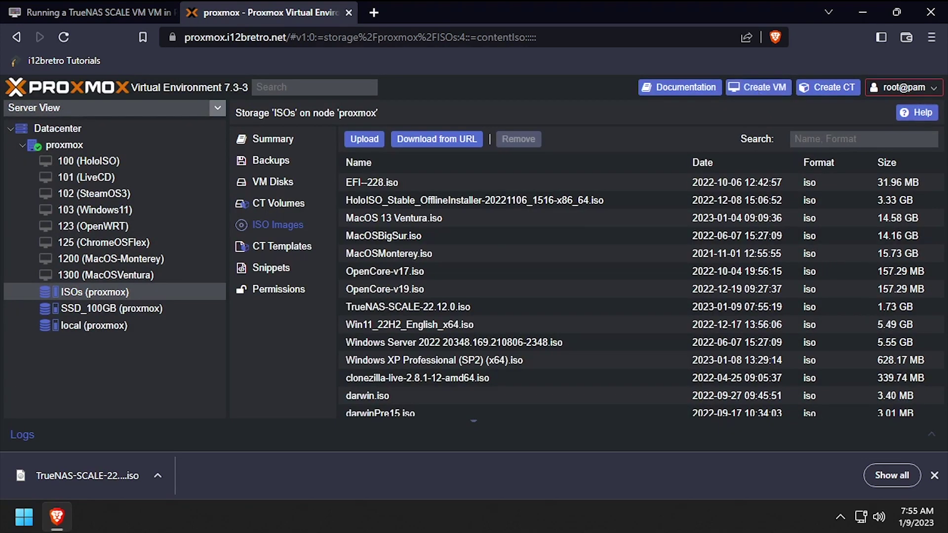
{"action": "left_click", "coordinate": [934, 475]}
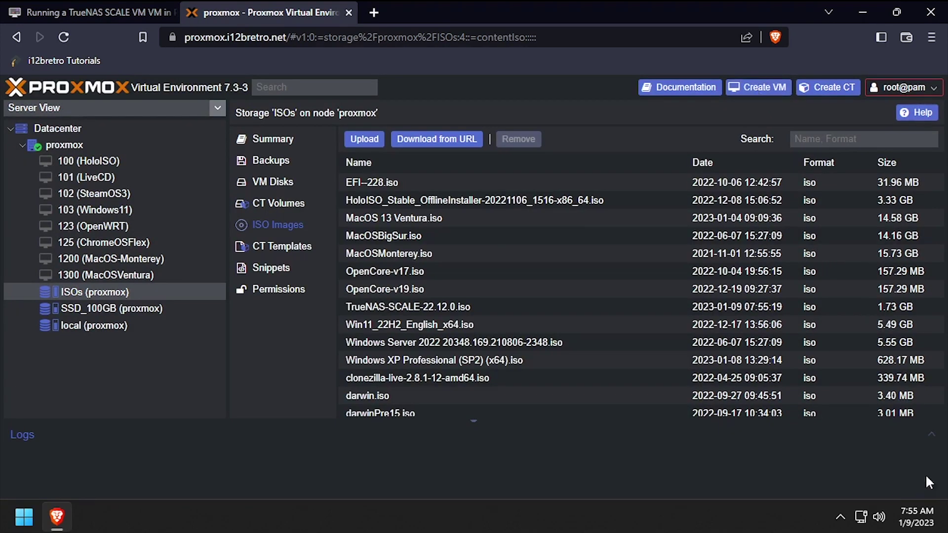
{"action": "right_click", "coordinate": [72, 145]}
Create VM 104 named TrueNAS, booting from TrueNAS-SCALE-22.12.0.iso.
{"action": "left_click", "coordinate": [116, 174]}
{"action": "type", "text": "T"}
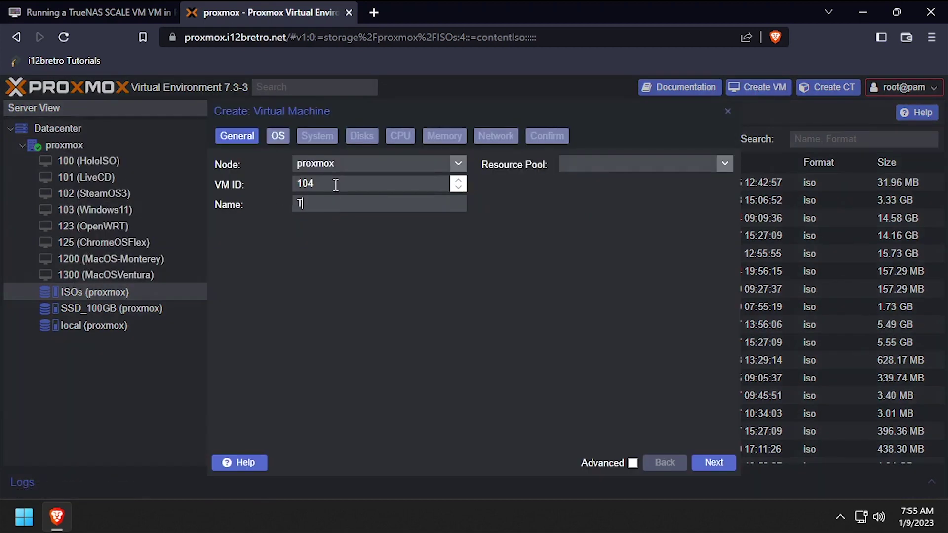
{"action": "type", "text": "rueNAS"}
{"action": "left_click", "coordinate": [278, 135]}
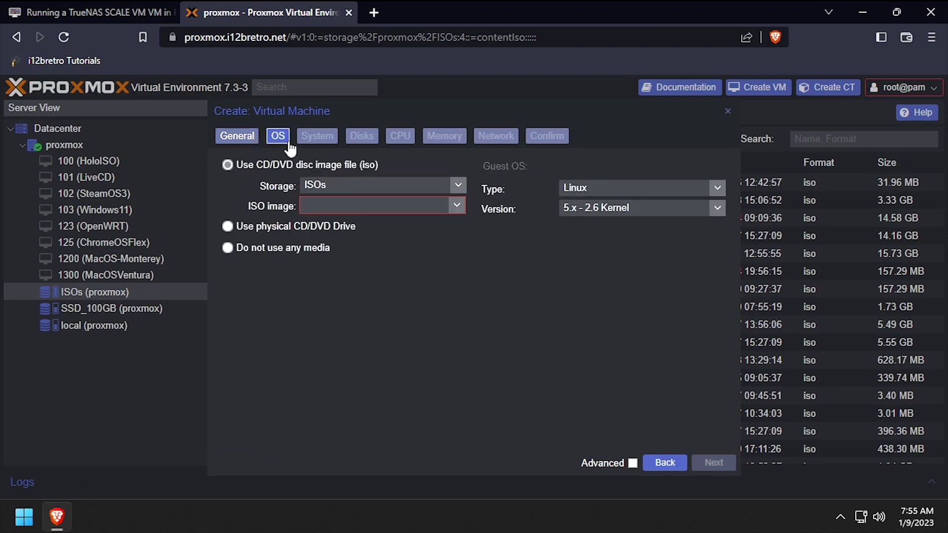
{"action": "left_click", "coordinate": [343, 206]}
{"action": "scroll", "coordinate": [385, 355], "scroll_direction": "down", "scroll_amount": 3}
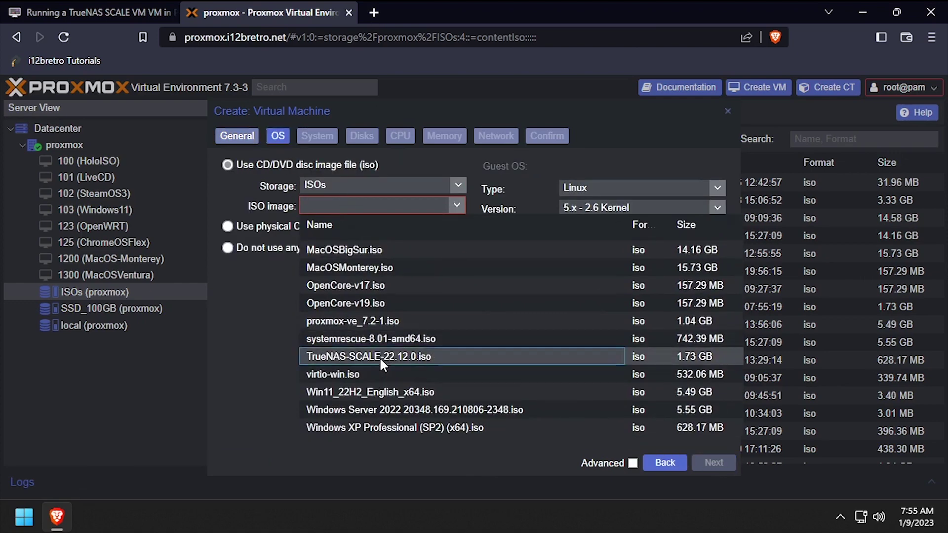
{"action": "left_click", "coordinate": [379, 356]}
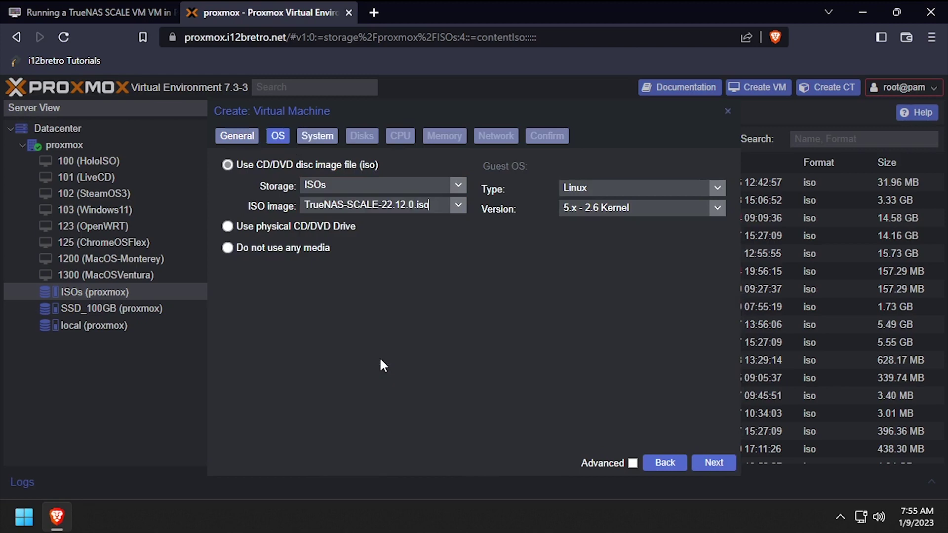
Give the VM a 16 GiB disk on SSD_100GB storage.
{"action": "left_click", "coordinate": [318, 136]}
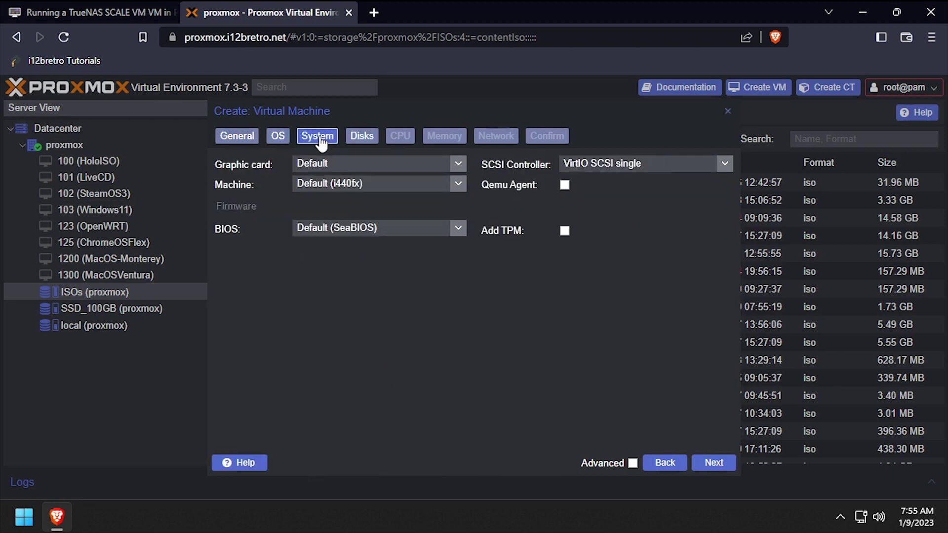
{"action": "left_click", "coordinate": [362, 136]}
{"action": "left_click", "coordinate": [457, 240]}
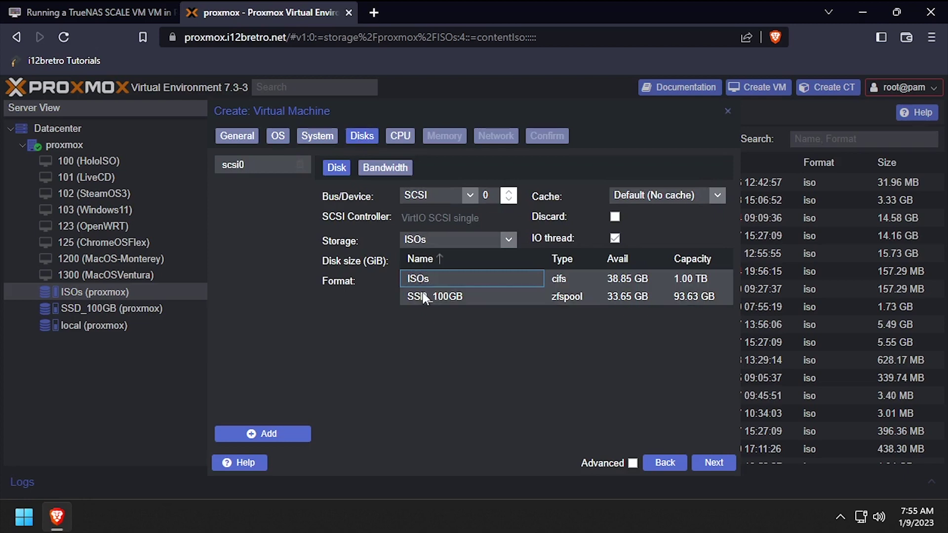
{"action": "left_click", "coordinate": [424, 288]}
{"action": "double_click", "coordinate": [426, 259]}
{"action": "type", "text": "16"}
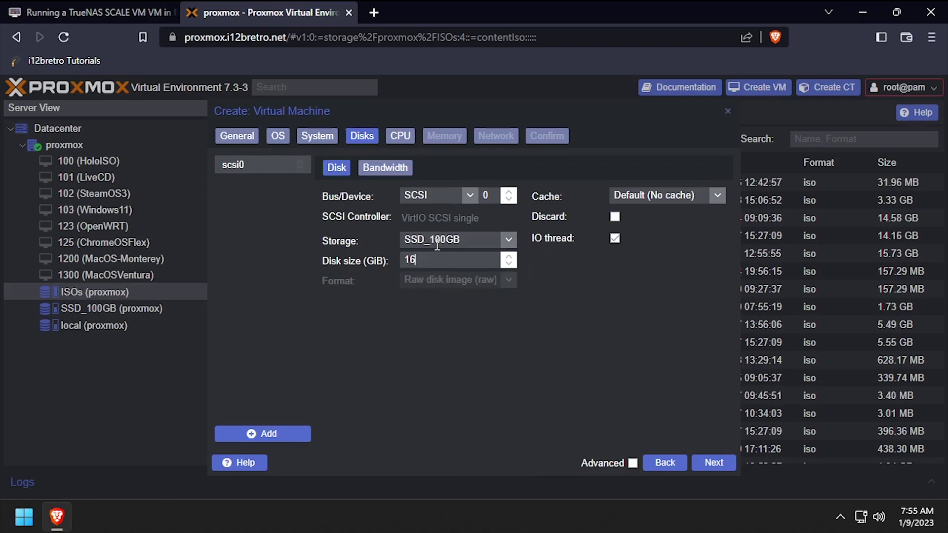
Give the VM 2 CPU cores of type host.
{"action": "left_click", "coordinate": [402, 137]}
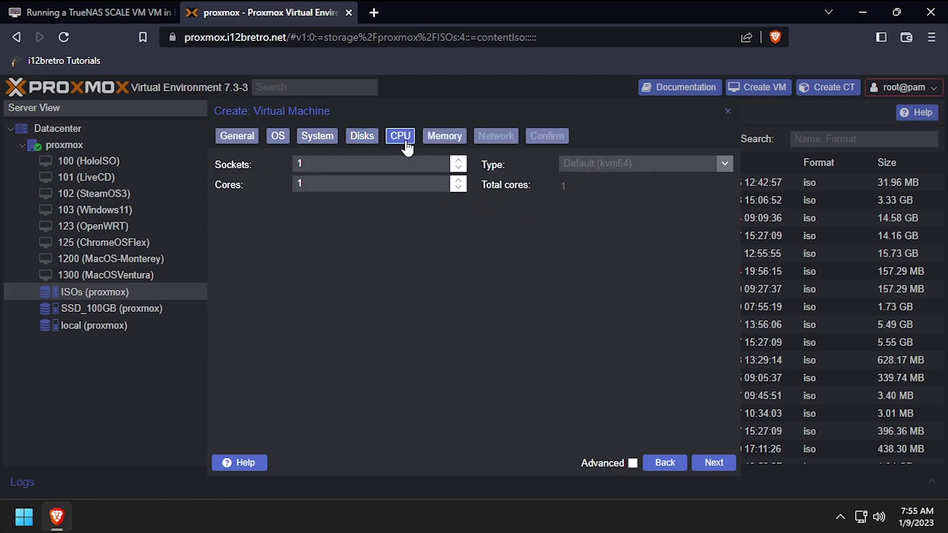
{"action": "double_click", "coordinate": [380, 180]}
{"action": "type", "text": "2"}
{"action": "left_click", "coordinate": [637, 163]}
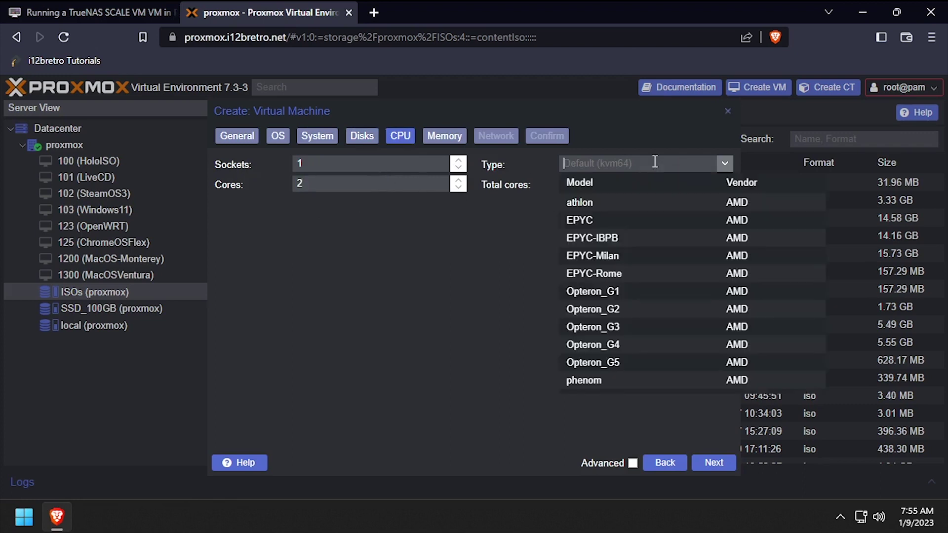
{"action": "type", "text": "host"}
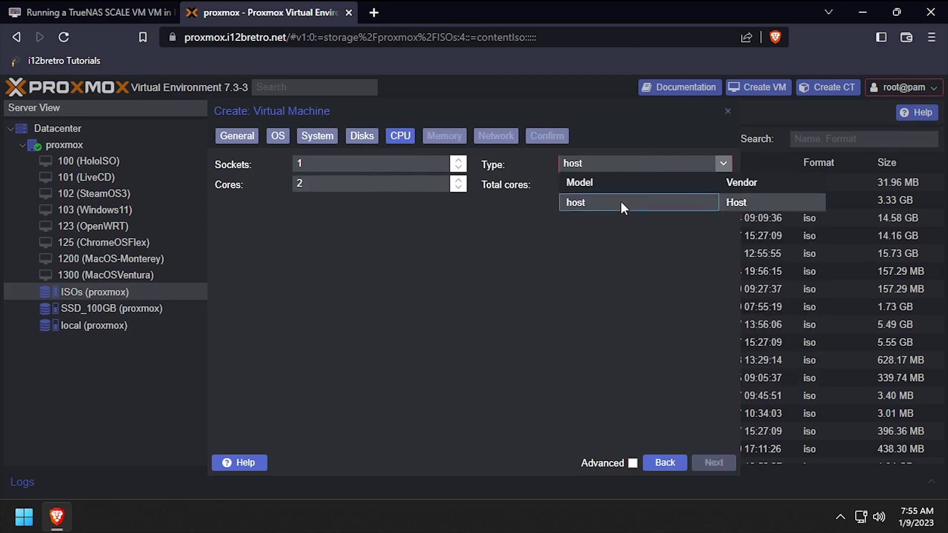
{"action": "left_click", "coordinate": [620, 202]}
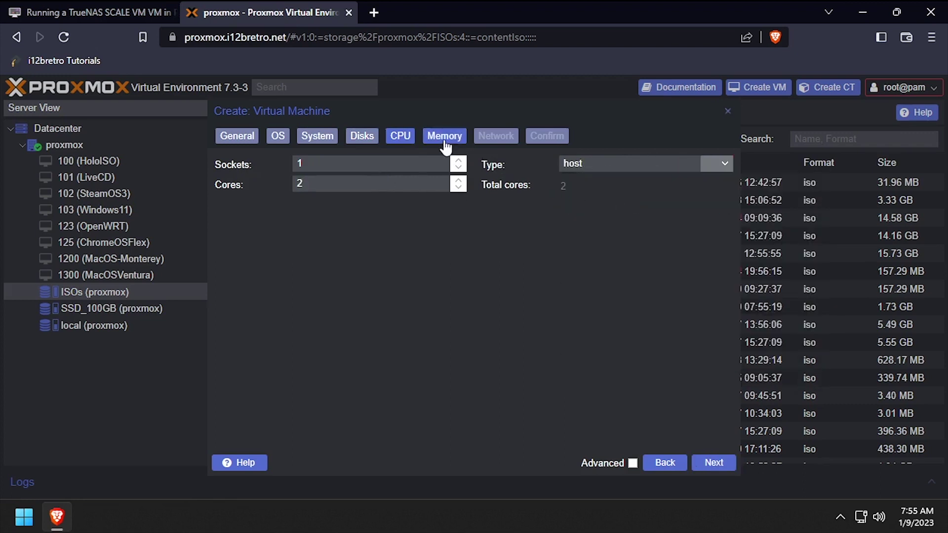
Set 4096 MiB memory and finish creating the TrueNAS VM.
{"action": "left_click", "coordinate": [444, 140]}
{"action": "double_click", "coordinate": [386, 163]}
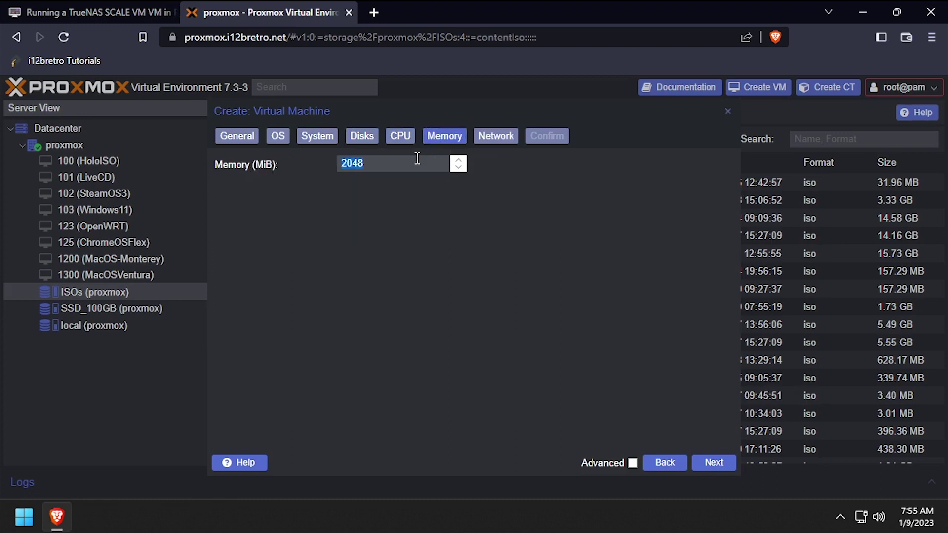
{"action": "type", "text": "4096"}
{"action": "left_click", "coordinate": [495, 135]}
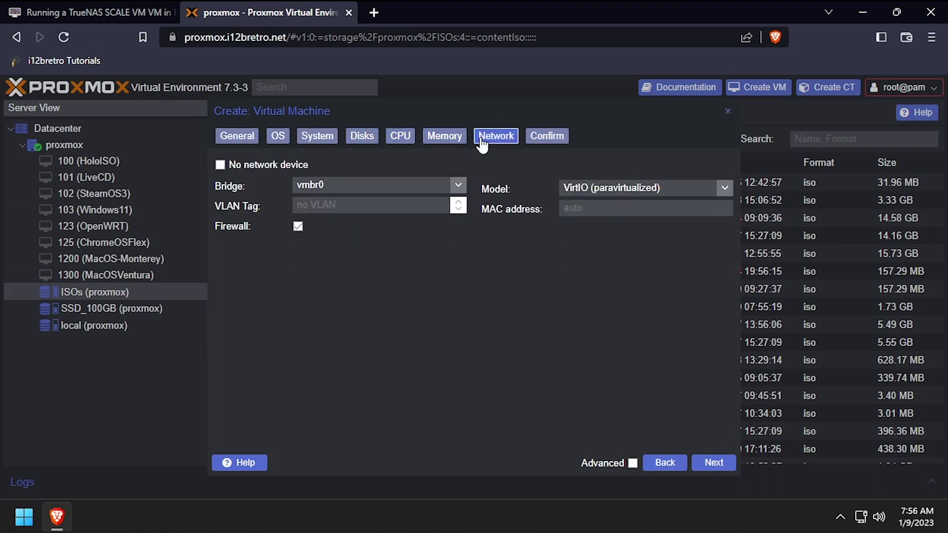
{"action": "left_click", "coordinate": [547, 136]}
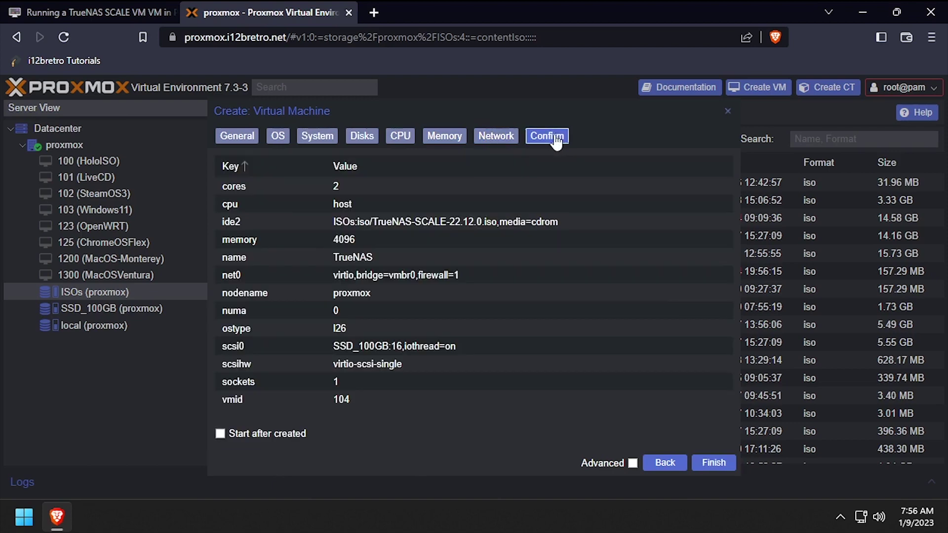
{"action": "left_click", "coordinate": [713, 463]}
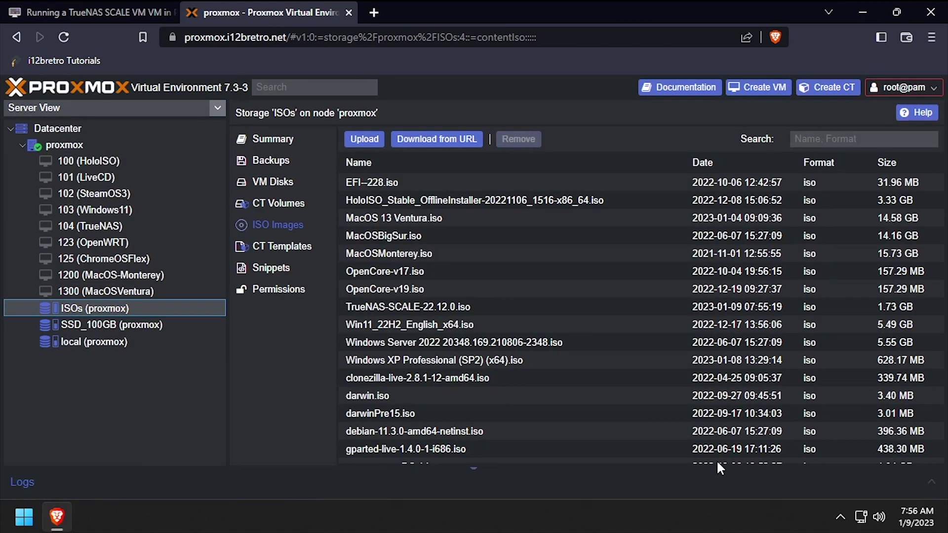
Open VM 104's console full screen with the noVNC panel collapsed.
{"action": "left_click", "coordinate": [100, 226]}
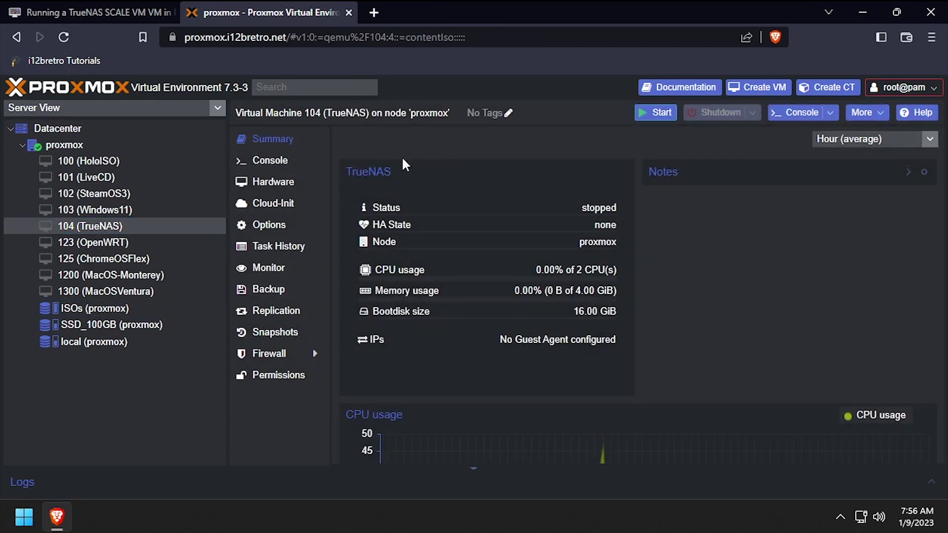
{"action": "left_click", "coordinate": [271, 160]}
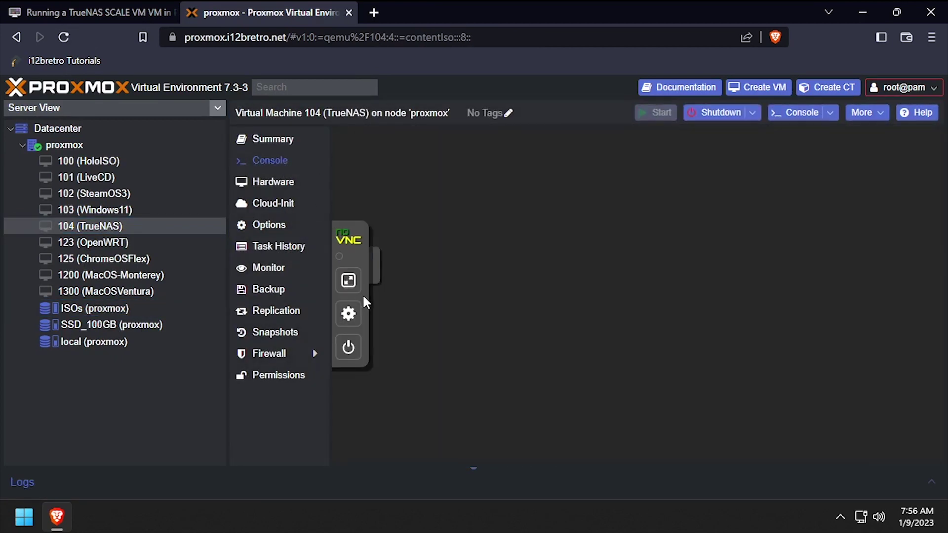
{"action": "left_click", "coordinate": [349, 280]}
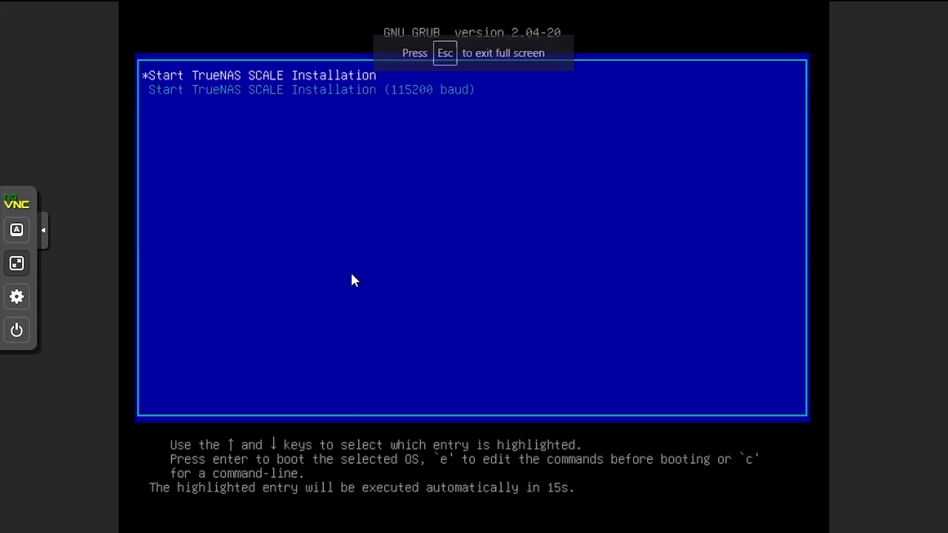
{"action": "left_click", "coordinate": [45, 230]}
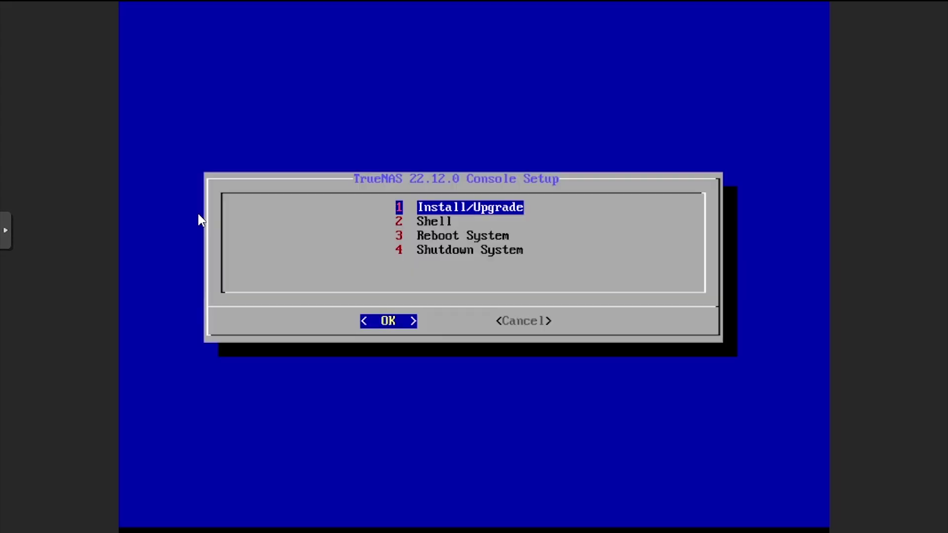
Run Install/Upgrade, accept the low-RAM warning, and erase and install onto the 16 GiB sda.
{"action": "key", "text": "Return"}
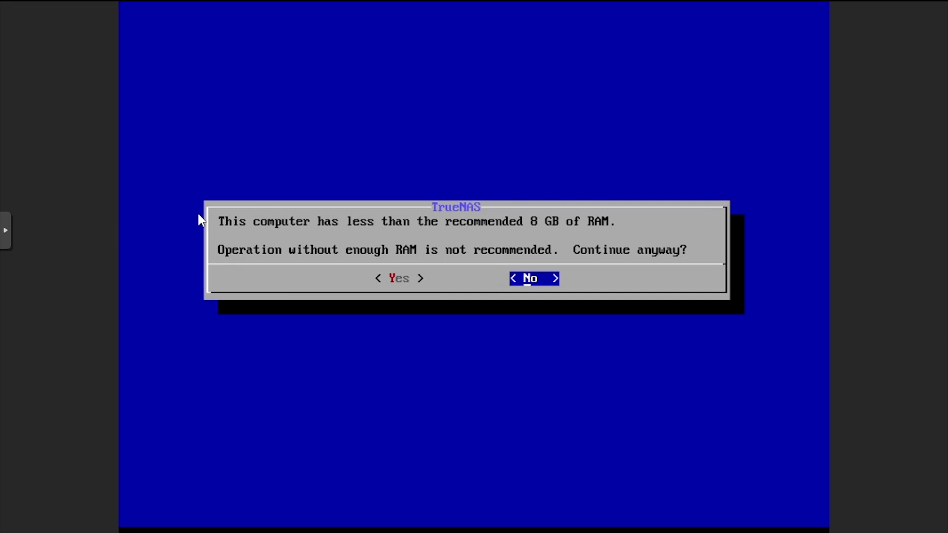
{"action": "key", "text": "Left"}
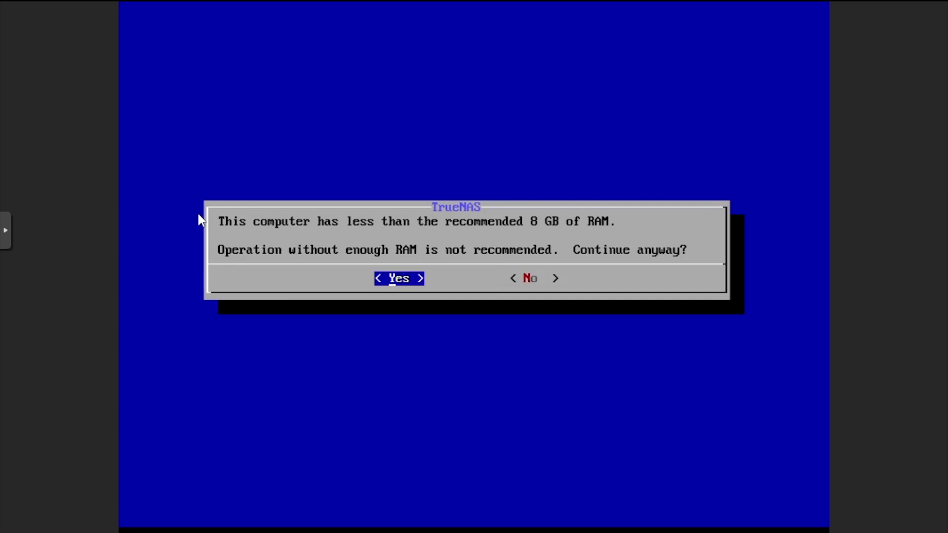
{"action": "key", "text": "Return"}
{"action": "key", "text": "space"}
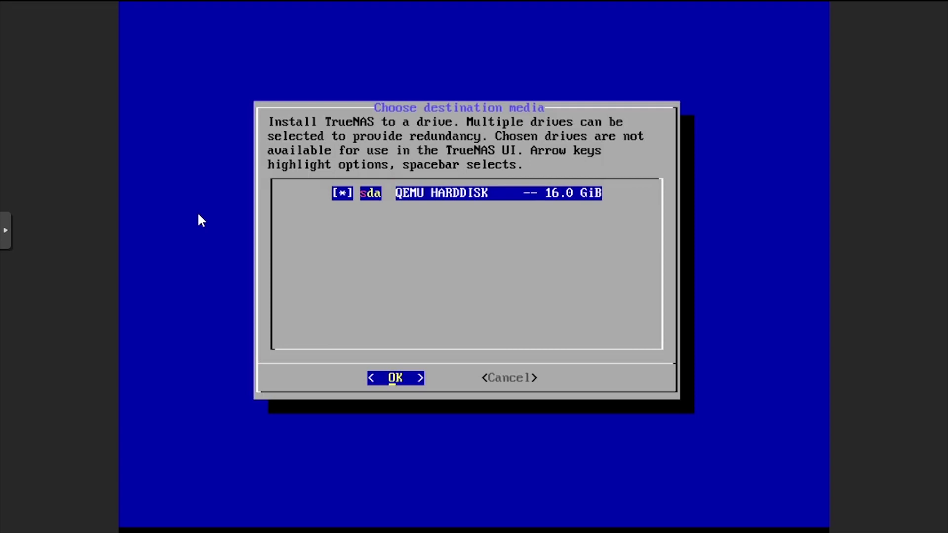
{"action": "key", "text": "Return"}
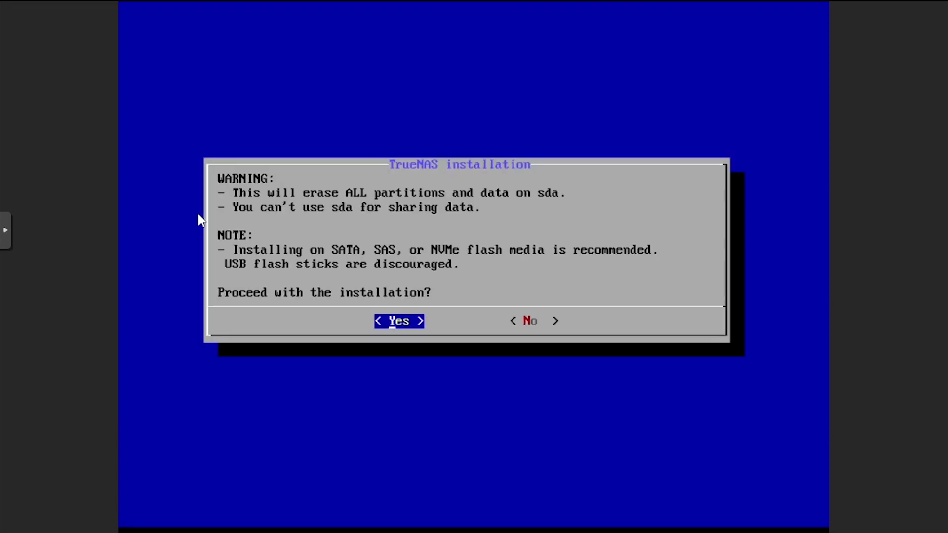
{"action": "key", "text": "Return"}
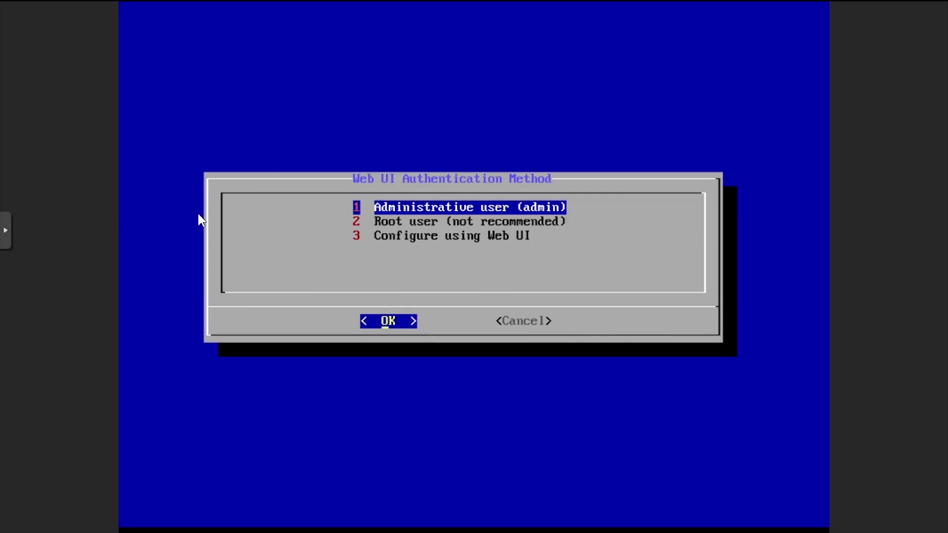
Choose the admin web user, enter and confirm its password, and begin installing.
{"action": "key", "text": "Return"}
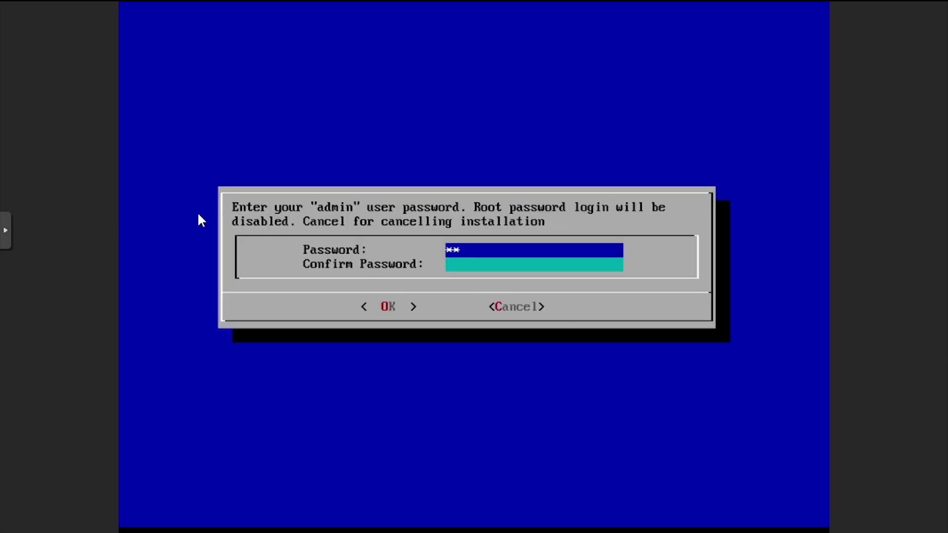
{"action": "type", "text": "*******"}
{"action": "key", "text": "Tab"}
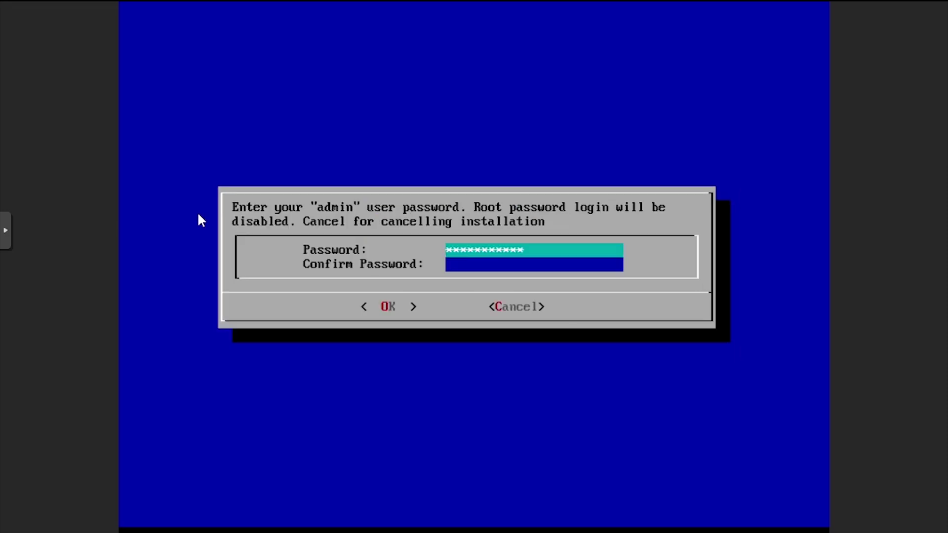
{"action": "type", "text": "***********"}
{"action": "key", "text": "Tab"}
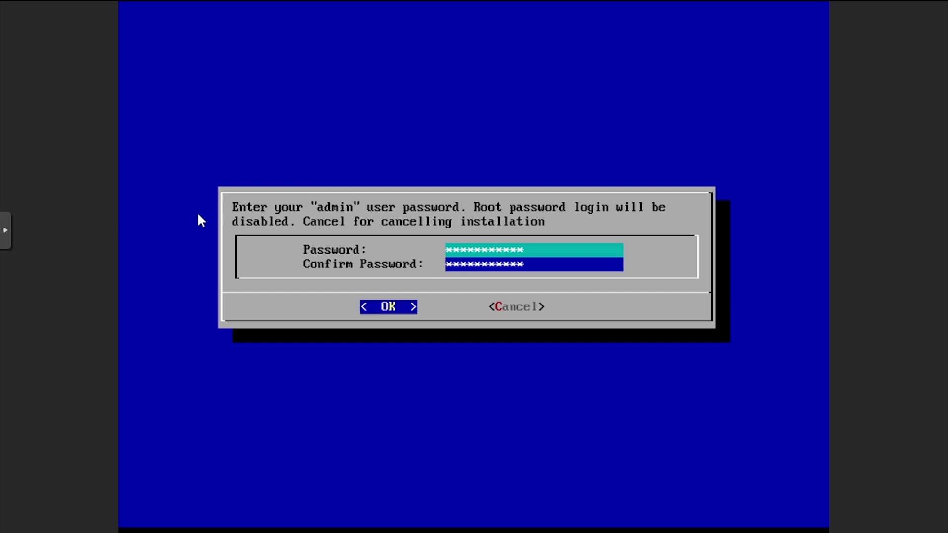
{"action": "key", "text": "Return"}
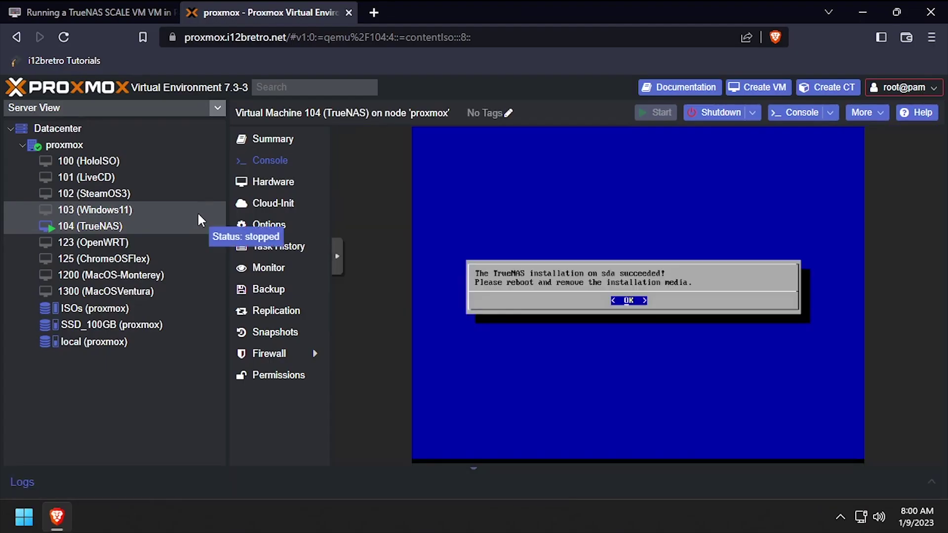
Set VM 104's CD/DVD drive to 'Do not use any media', then return to the console.
{"action": "left_click", "coordinate": [276, 189]}
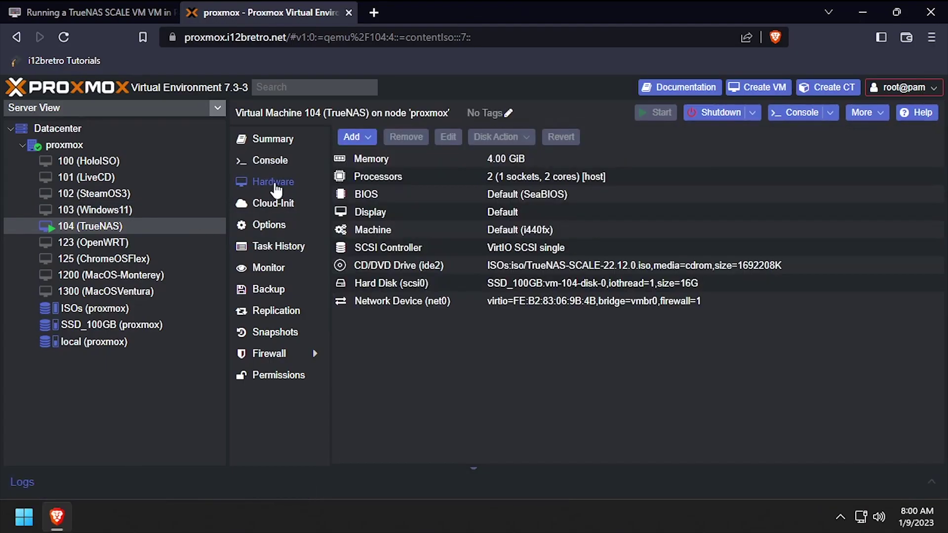
{"action": "double_click", "coordinate": [400, 265]}
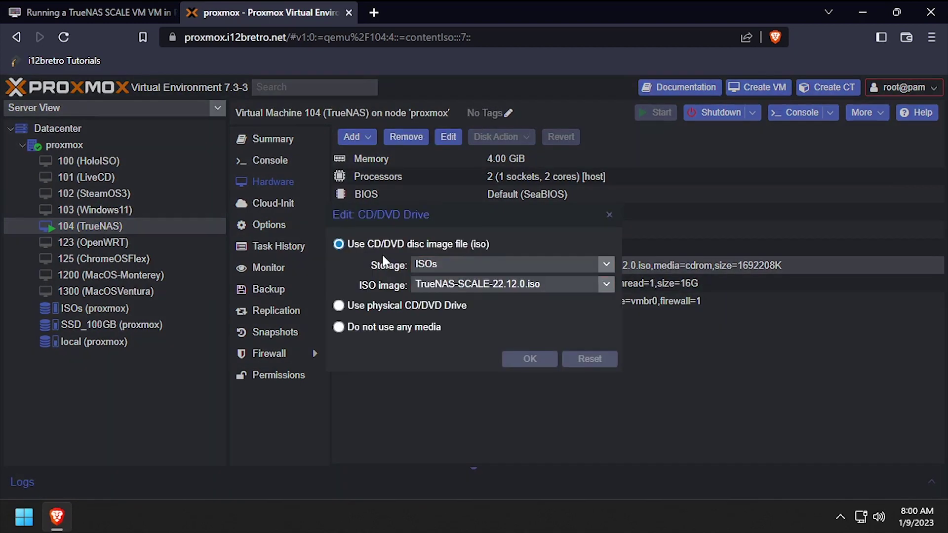
{"action": "left_click", "coordinate": [339, 326]}
{"action": "left_click", "coordinate": [529, 358]}
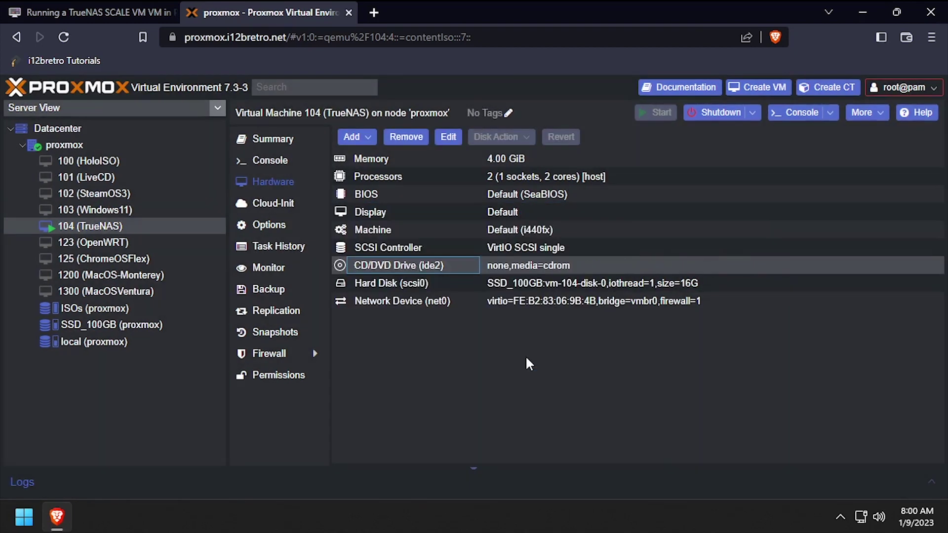
{"action": "left_click", "coordinate": [271, 161]}
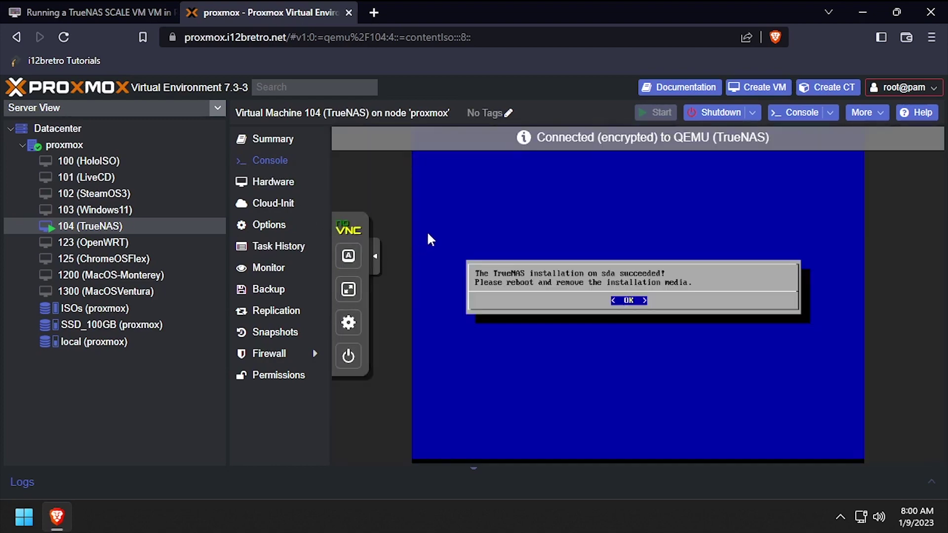
Reboot TrueNAS from the full-screen console and exit full screen at the 192.168.0.66 setup menu.
{"action": "left_click", "coordinate": [348, 288]}
{"action": "key", "text": "Return"}
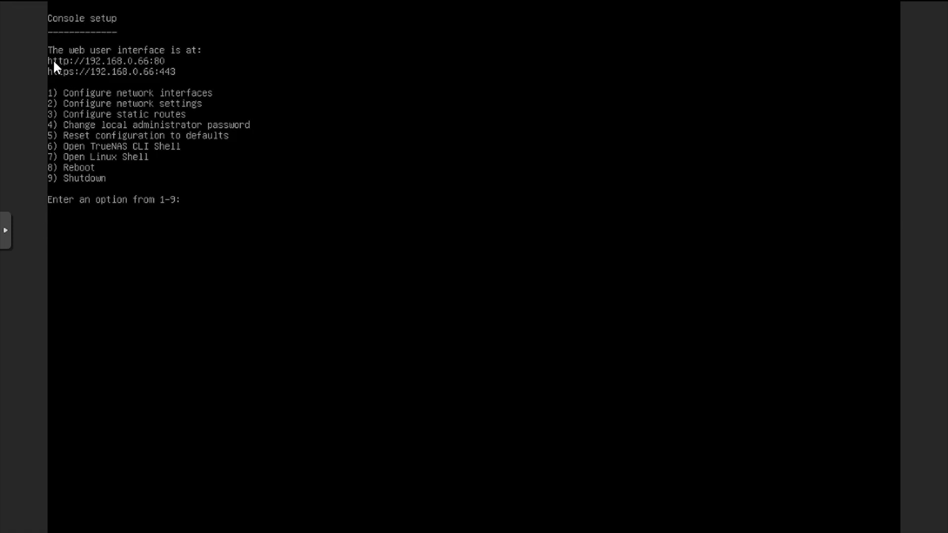
{"action": "key", "text": "Escape"}
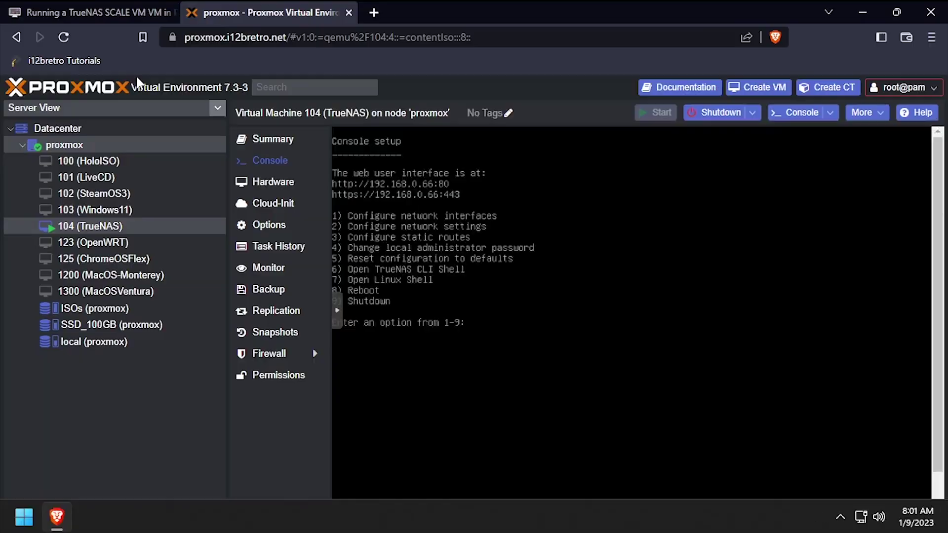
{"action": "left_click", "coordinate": [373, 12]}
{"action": "type", "text": "https://192.168.0."}
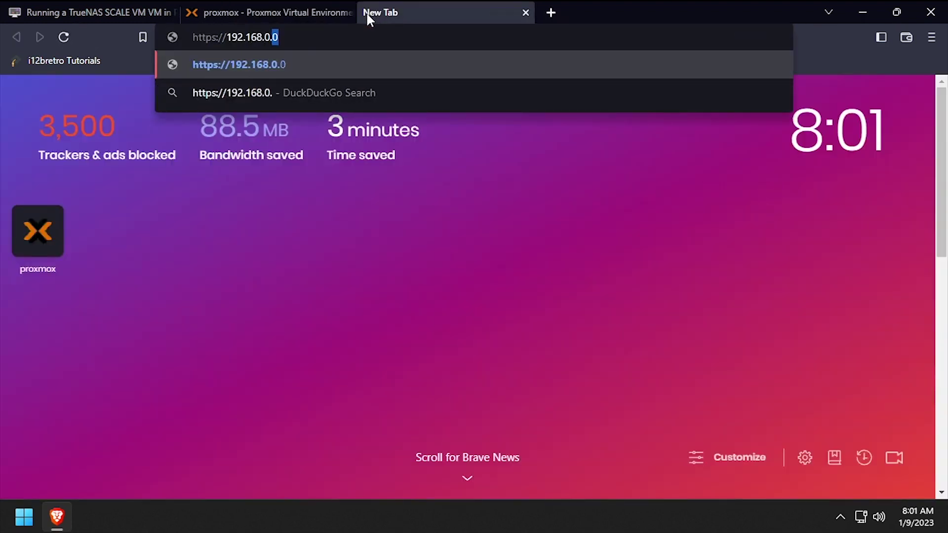
{"action": "type", "text": "66"}
{"action": "key", "text": "Return"}
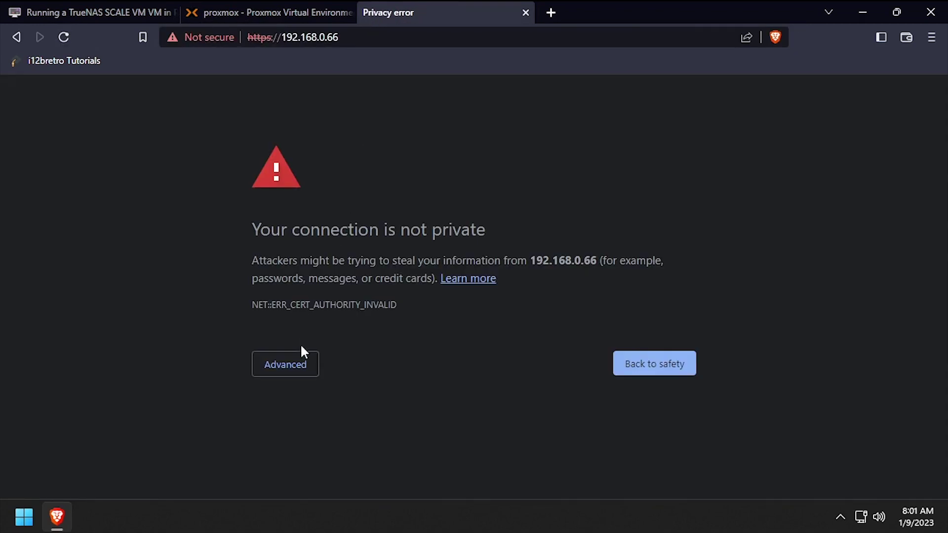
{"action": "left_click", "coordinate": [293, 364]}
{"action": "left_click", "coordinate": [307, 466]}
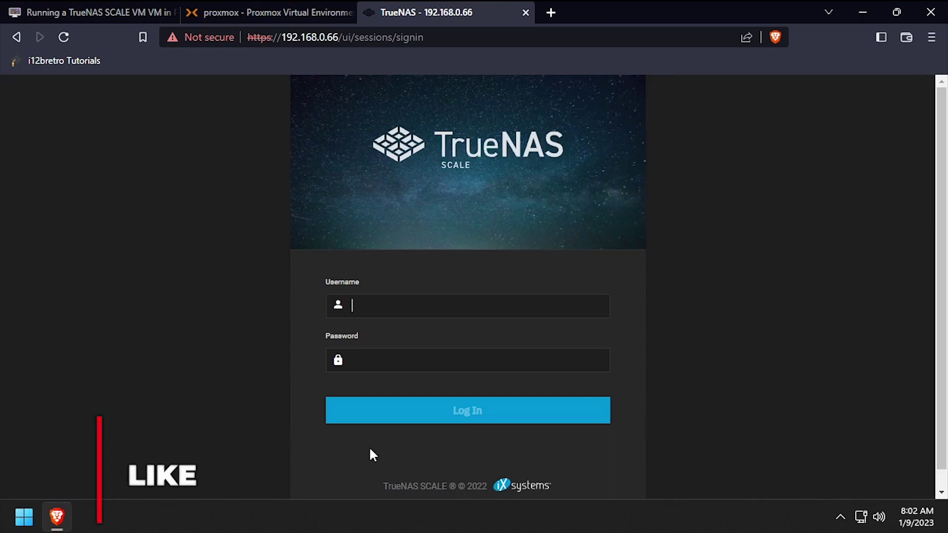
{"action": "type", "text": "admin"}
Sign in to TrueNAS as admin and expand the System Settings menu.
{"action": "key", "text": "Tab"}
{"action": "type", "text": "••••••••••"}
{"action": "left_click", "coordinate": [346, 404]}
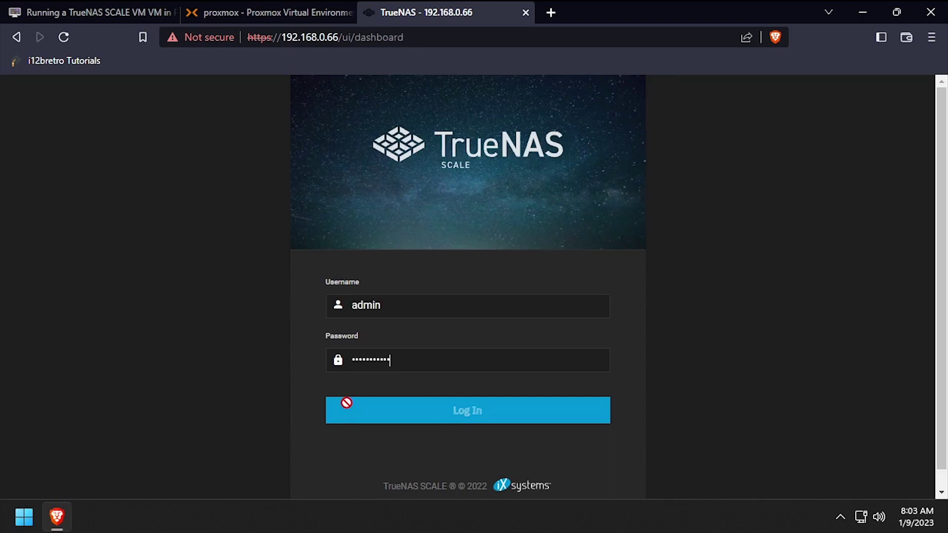
{"action": "scroll", "coordinate": [89, 333], "scroll_direction": "down", "scroll_amount": 3}
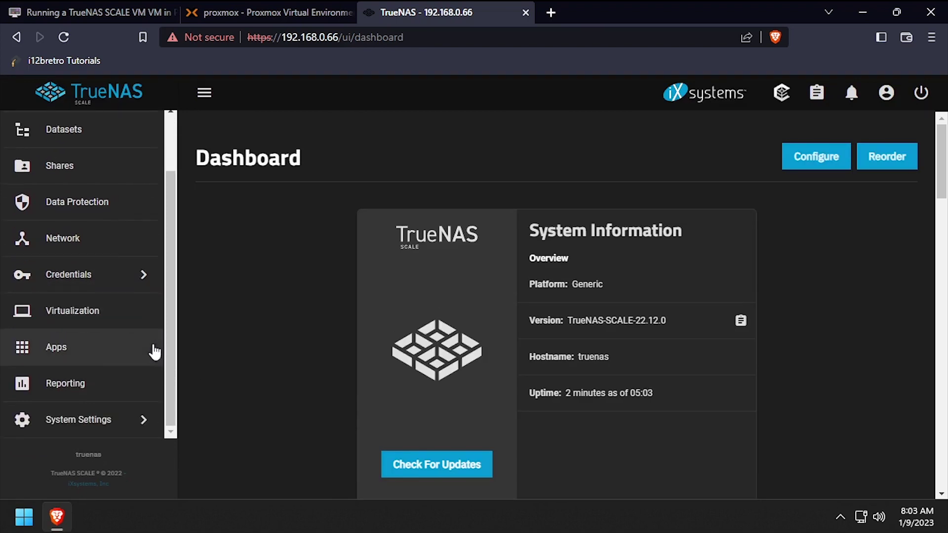
{"action": "left_click", "coordinate": [82, 419]}
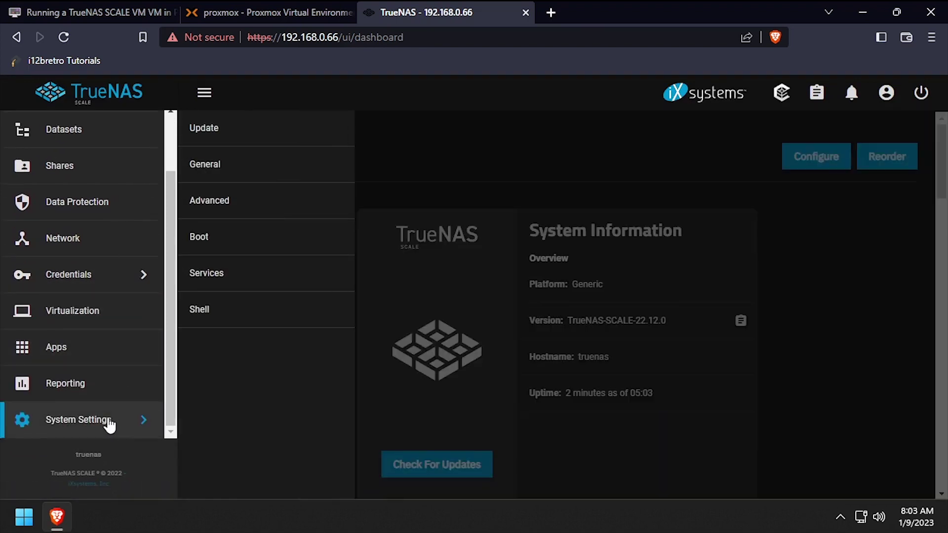